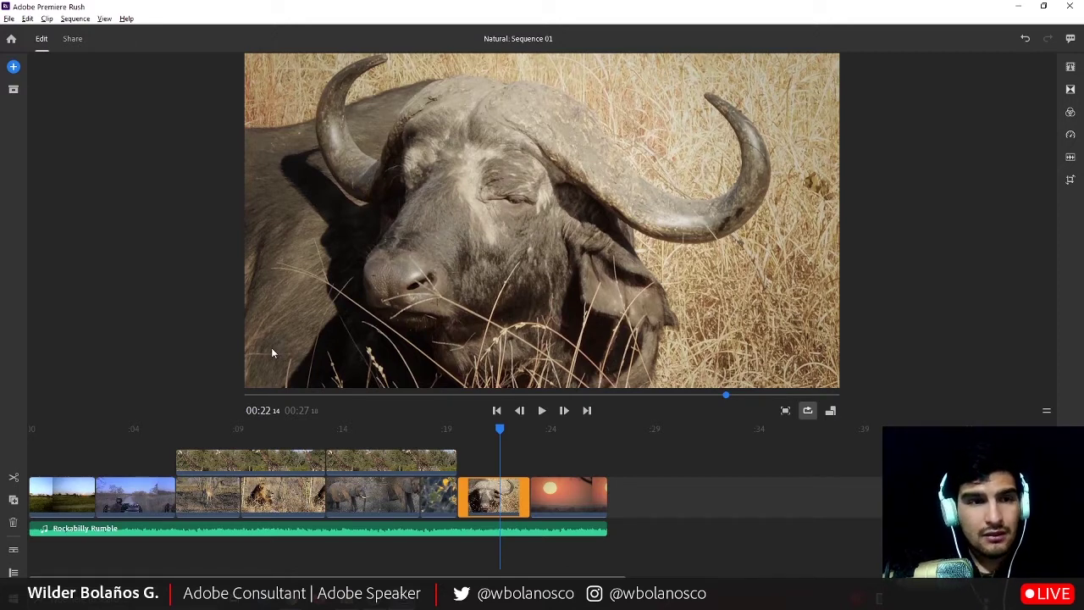
- Deselect the buffalo clip and return the playhead to the start of the sequence
drag(111, 438, 61, 442)
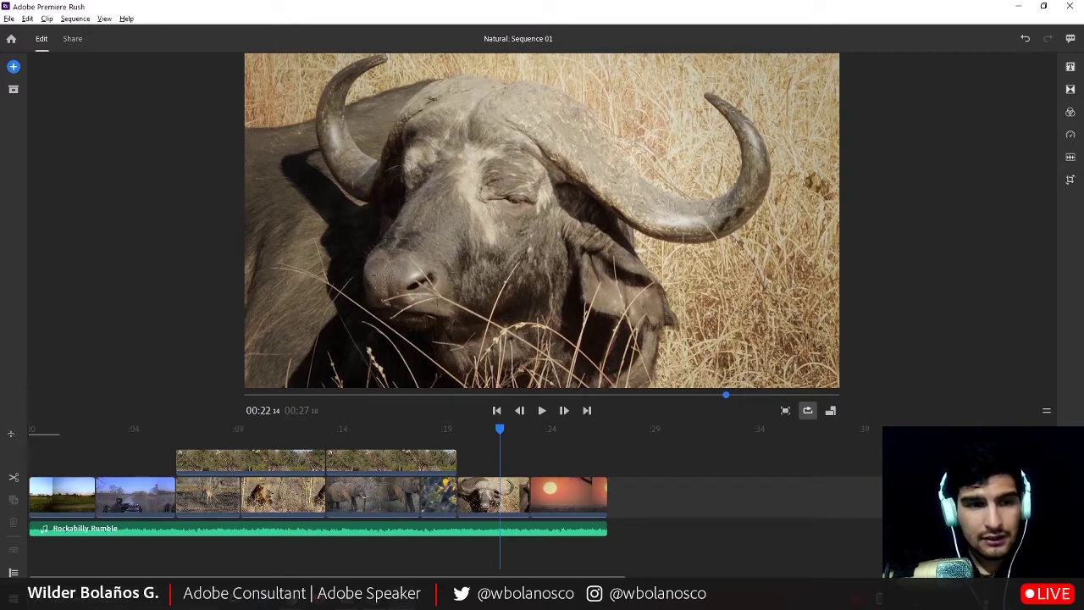
key(Home)
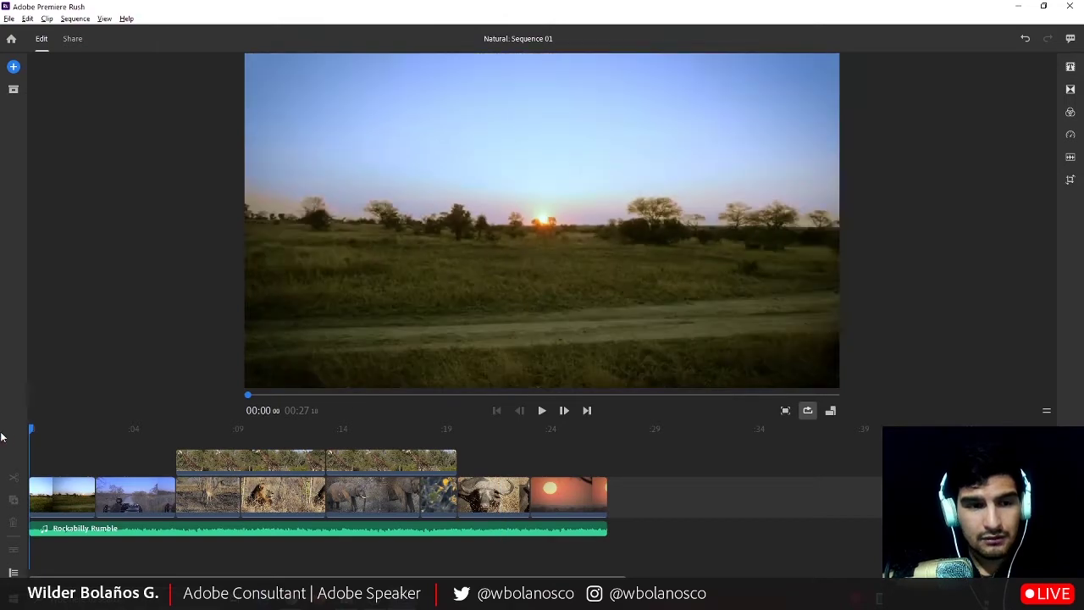
- Preview the giraffe shot around 00:07, then select the opening sunset clip on the main track
mouse_move(32, 434)
mouse_down()
mouse_move(550, 444)
mouse_move(97, 459)
mouse_move(89, 428)
mouse_up()
click(97, 459)
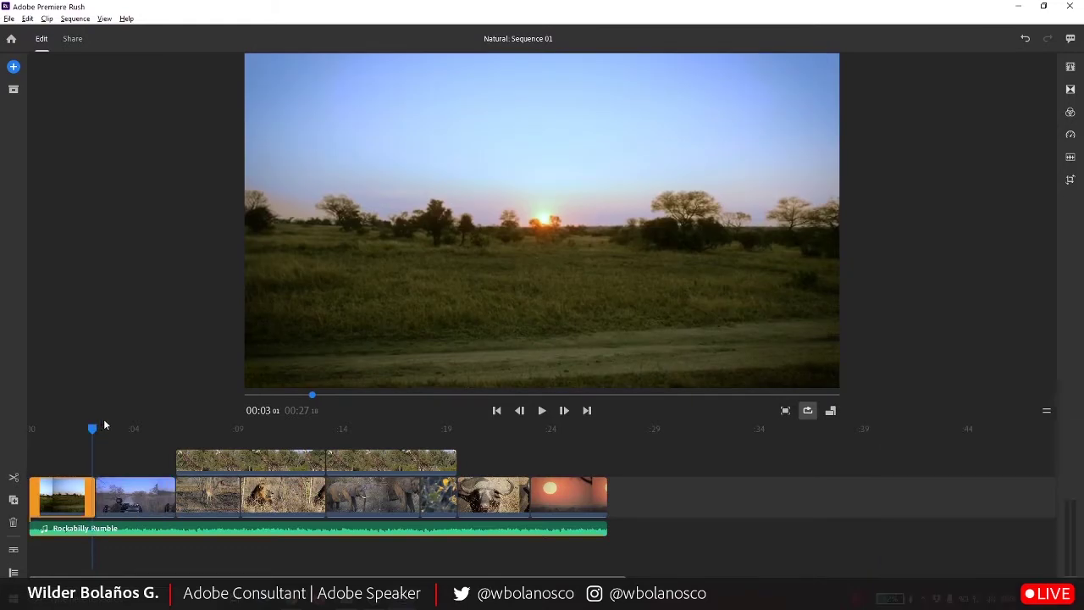
- Show the Transitions presets for the sunset clip and zoom into the timeline
click(1071, 90)
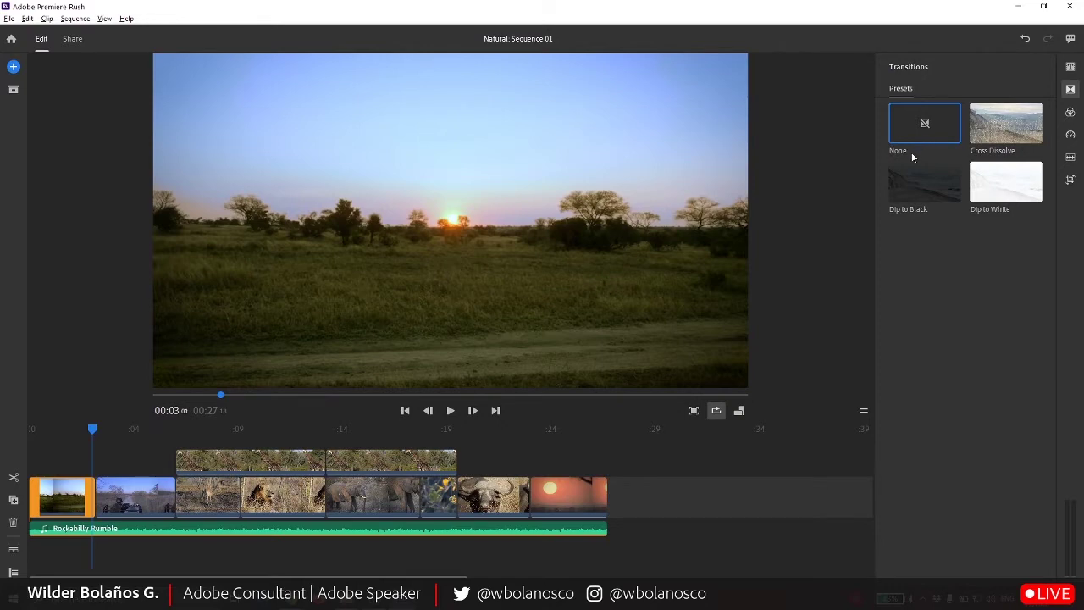
drag(462, 575, 181, 577)
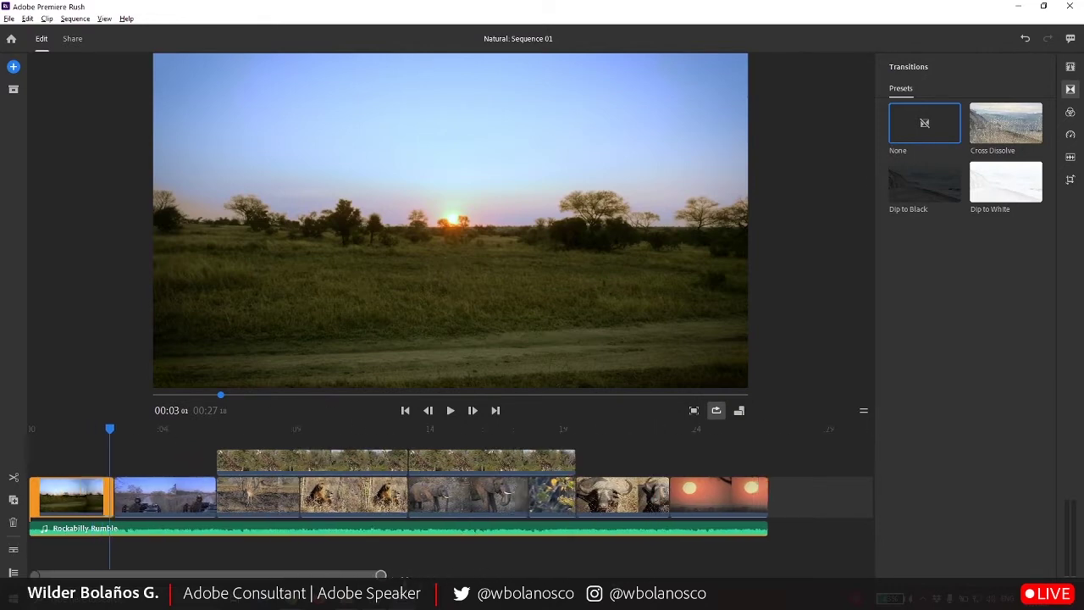
drag(251, 430, 260, 431)
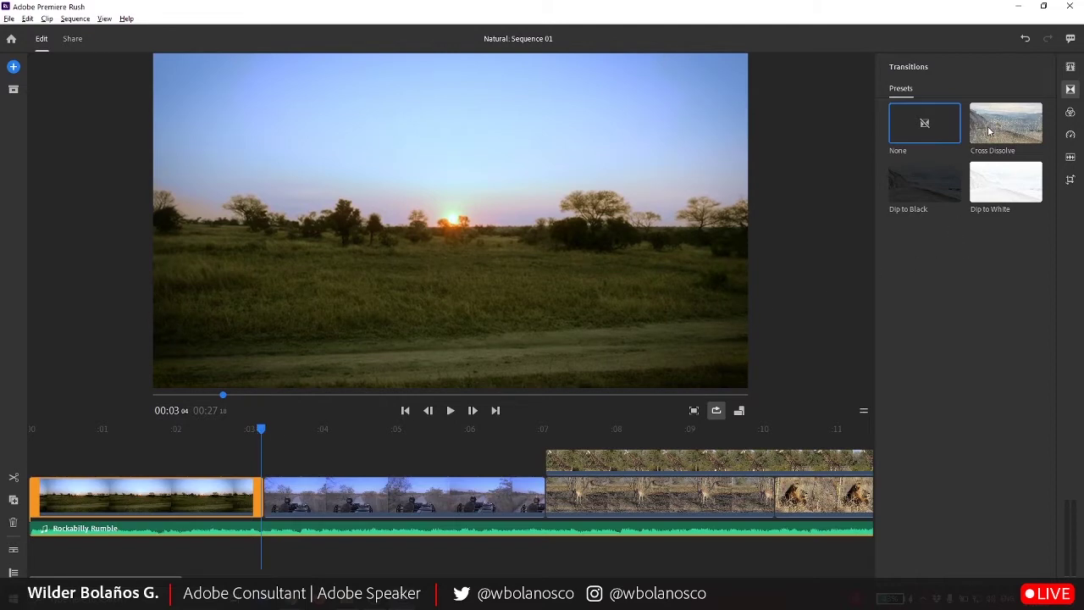
- Apply Cross Dissolve to the sunset clip and preview its blend into the jeep clip
click(990, 132)
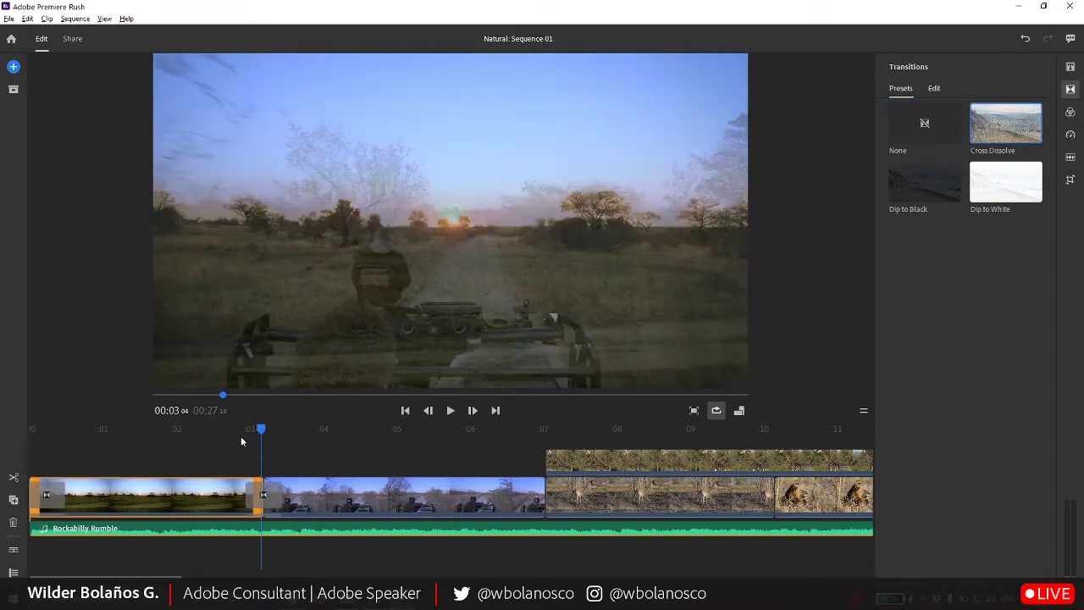
mouse_move(260, 431)
mouse_down()
mouse_move(275, 427)
mouse_move(138, 428)
mouse_up()
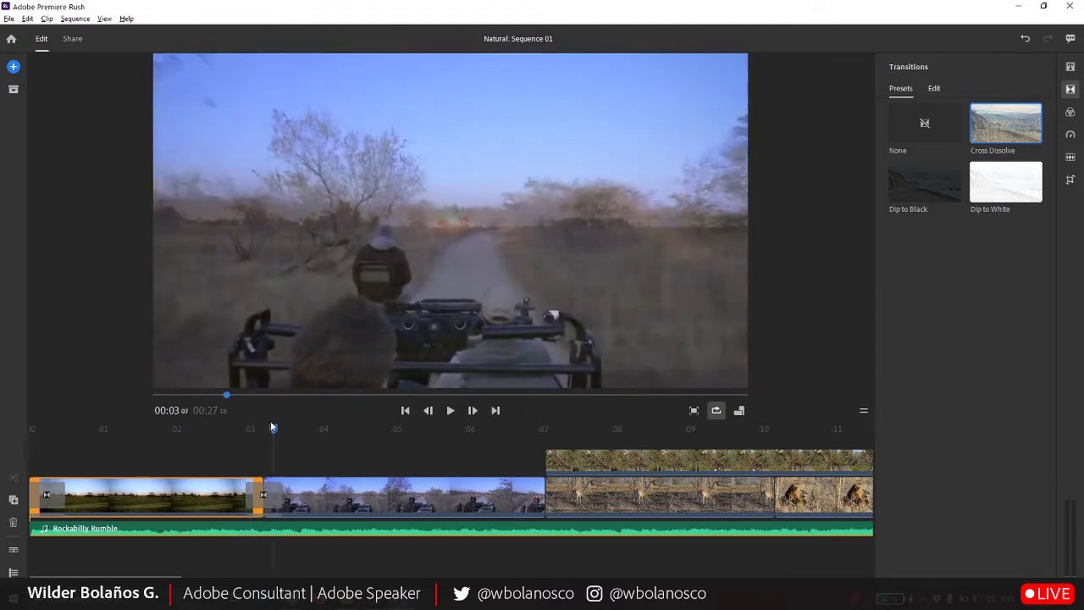
click(44, 496)
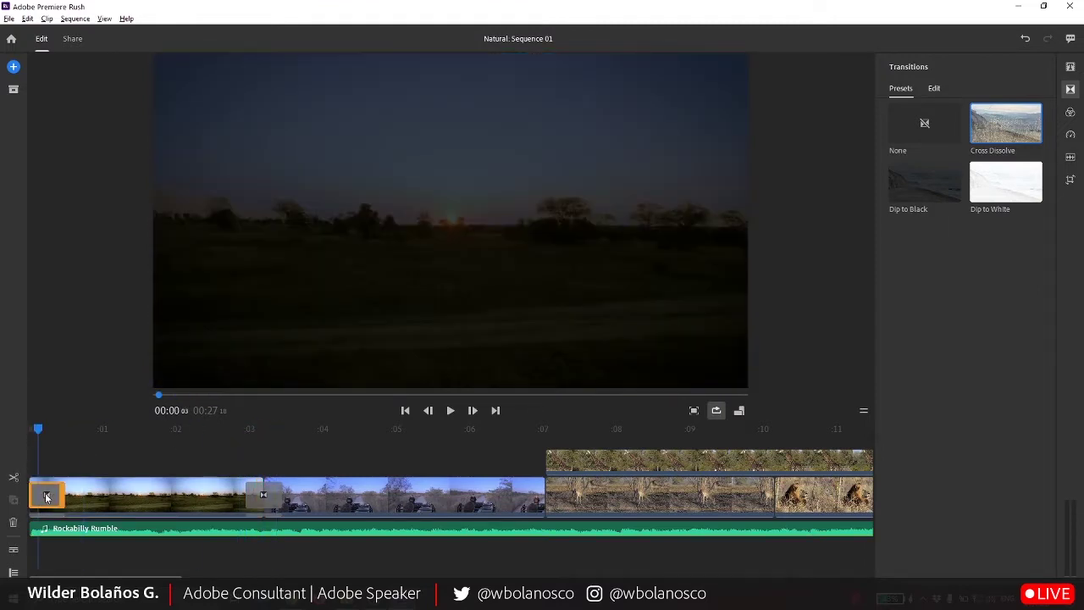
click(48, 499)
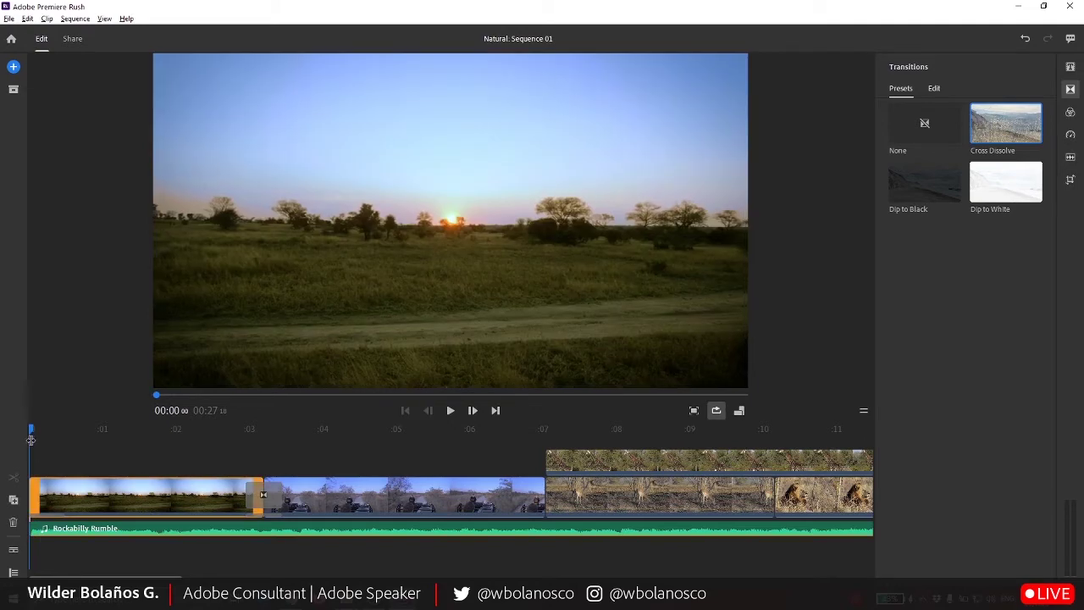
mouse_move(31, 433)
mouse_down()
mouse_move(252, 455)
mouse_move(563, 462)
mouse_move(546, 432)
mouse_up()
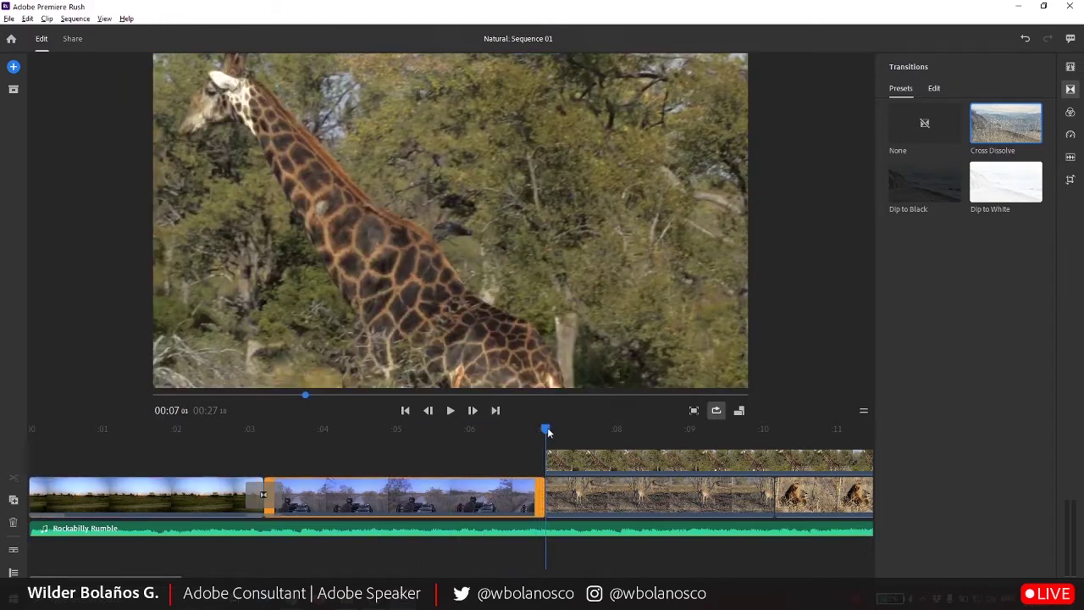
- Apply Dip to White to the giraffe overlay and the impala clip, previewing the 00:07 cut
click(993, 187)
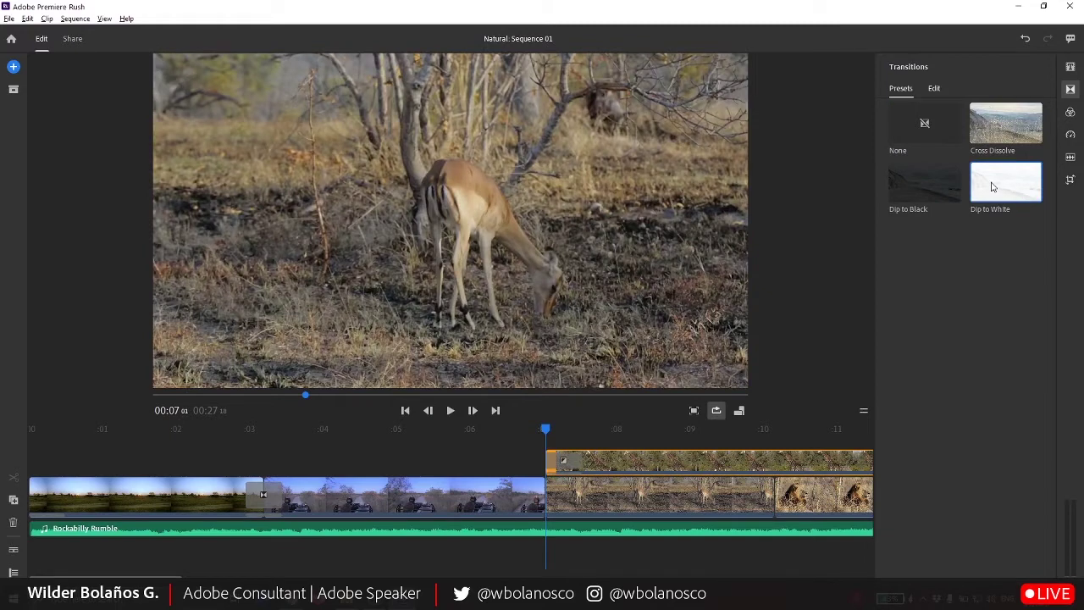
mouse_move(517, 428)
mouse_down()
mouse_move(566, 436)
mouse_move(553, 452)
mouse_move(567, 458)
mouse_move(557, 460)
mouse_up()
click(541, 491)
click(552, 501)
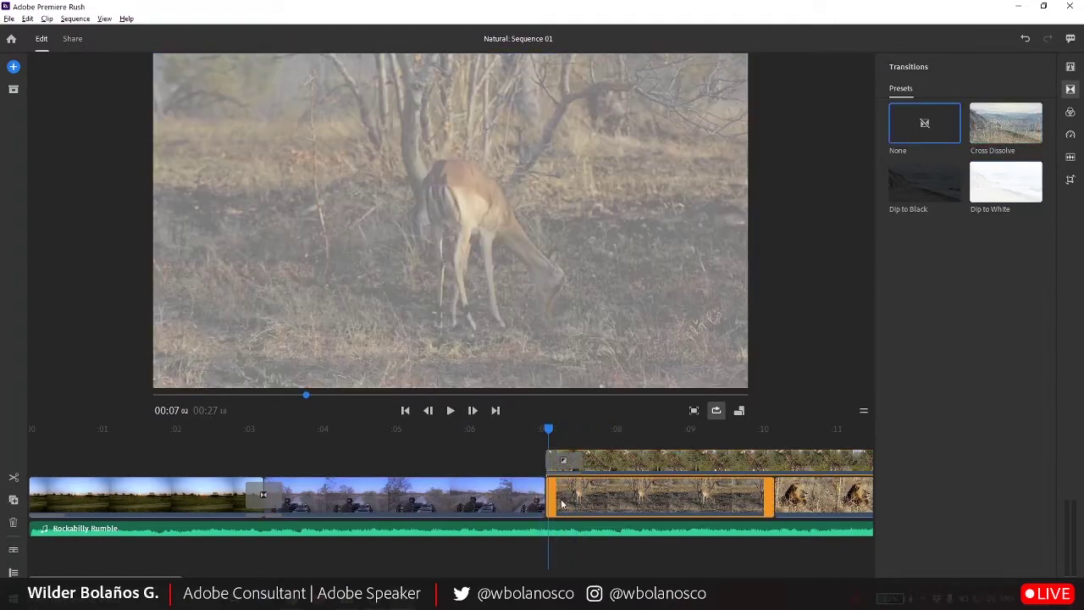
click(988, 184)
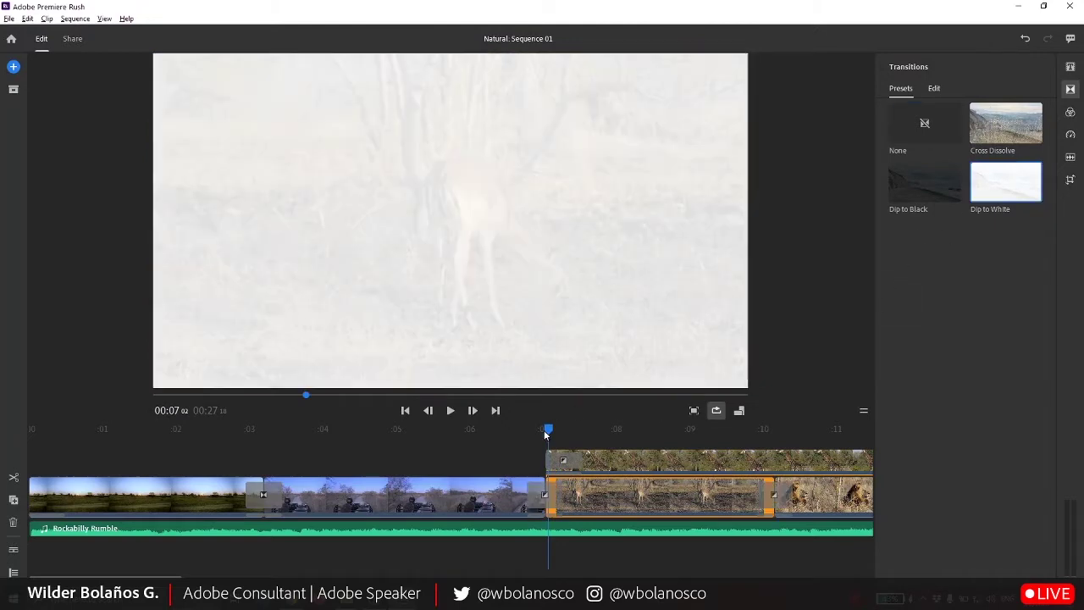
mouse_move(546, 431)
mouse_down()
mouse_move(566, 431)
mouse_move(528, 462)
mouse_move(541, 433)
mouse_move(779, 449)
mouse_up()
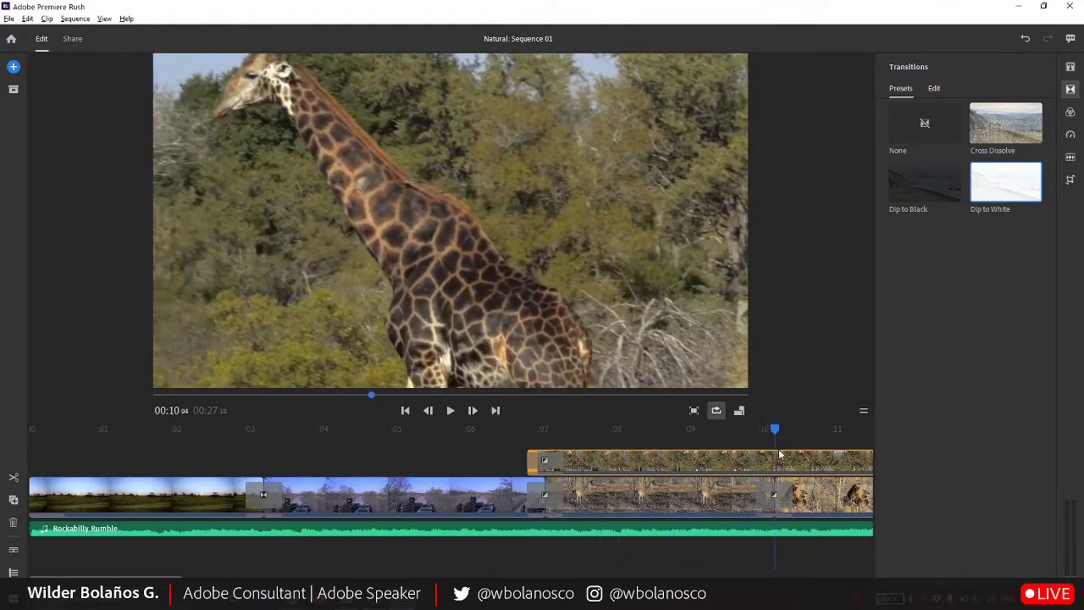
- Replace the impala clip's end transition with a Cross Dissolve into the lion clip
click(776, 495)
key(Delete)
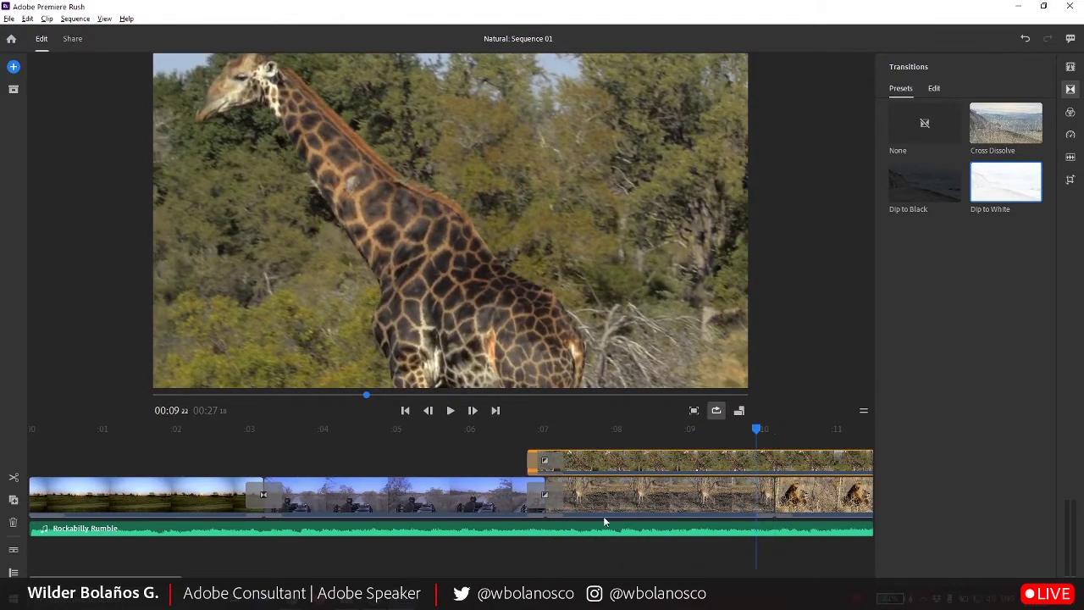
click(768, 496)
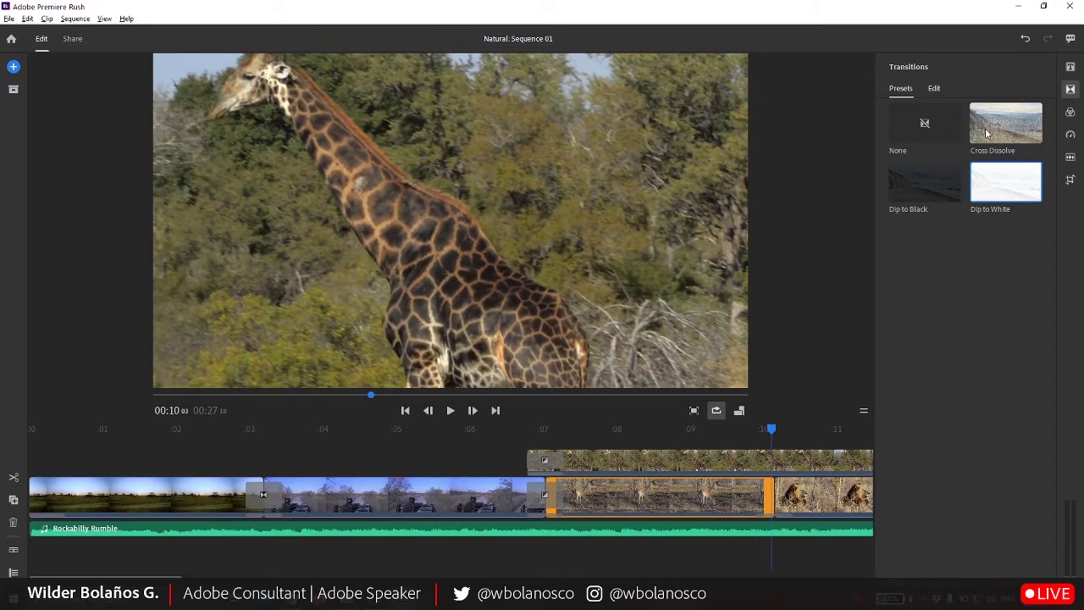
click(987, 133)
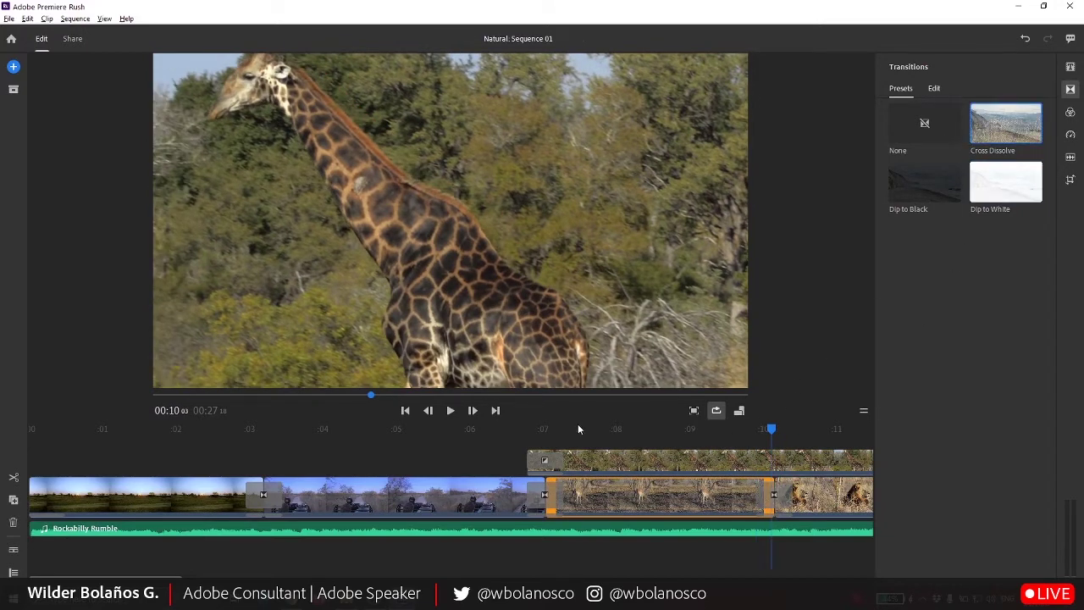
- Set the transition at the 00:07 cut to Dip to White
click(542, 429)
click(545, 494)
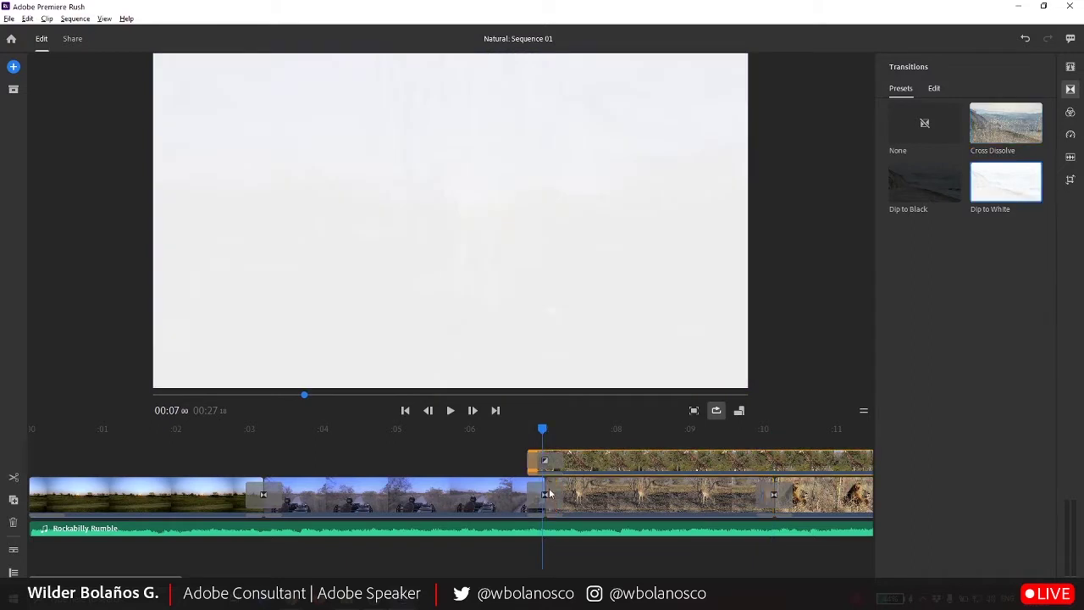
click(1002, 185)
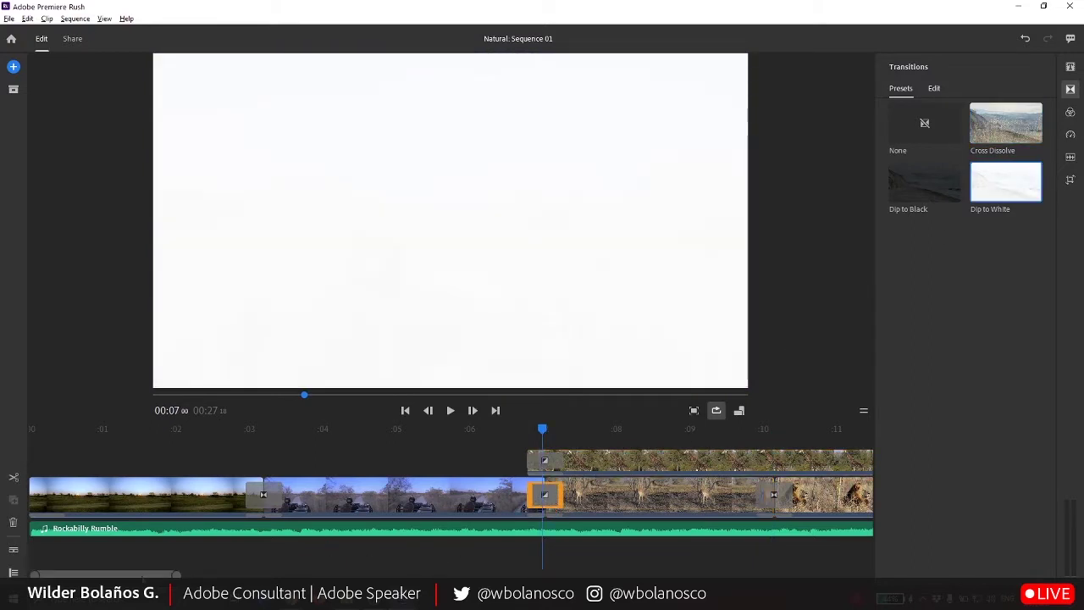
drag(106, 577, 166, 577)
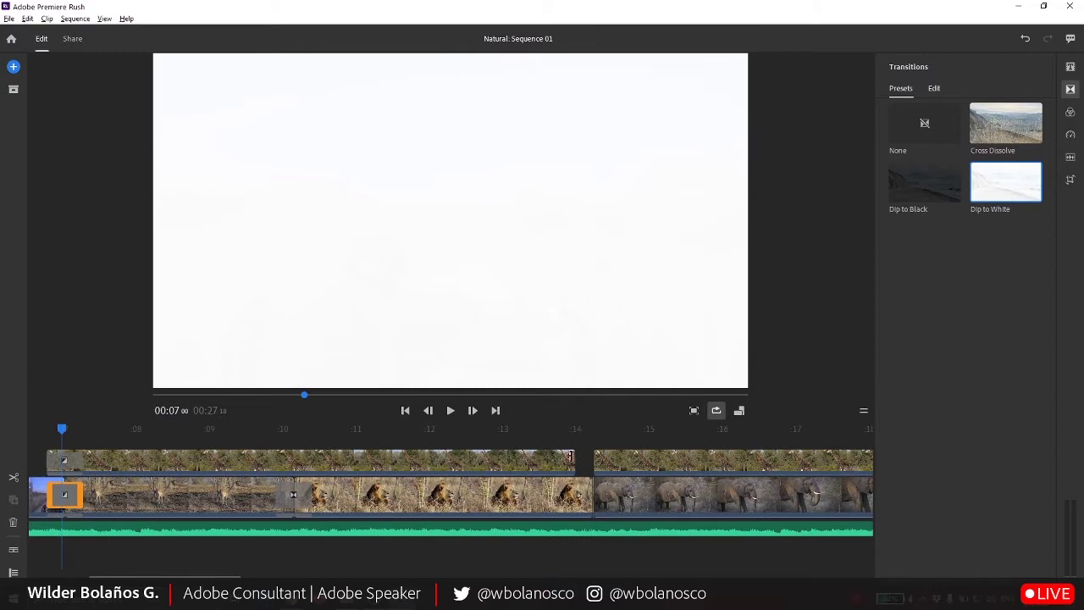
- Apply Dip to Black to the giraffe overlay clip and preview the cut
mouse_move(575, 459)
mouse_down()
mouse_move(591, 459)
mouse_move(581, 428)
mouse_up()
click(563, 429)
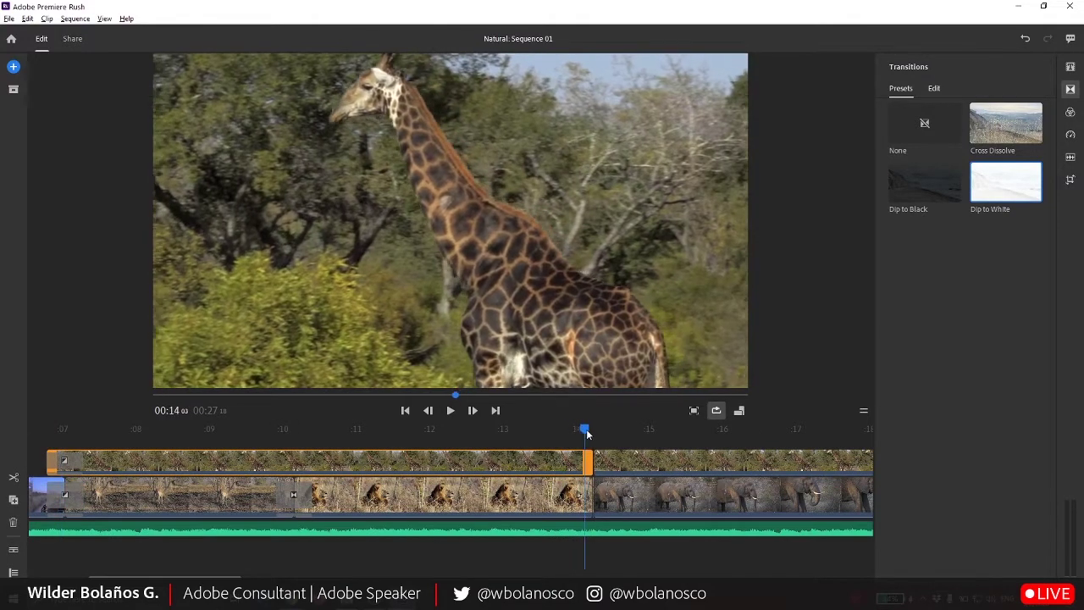
click(927, 189)
drag(581, 429, 595, 432)
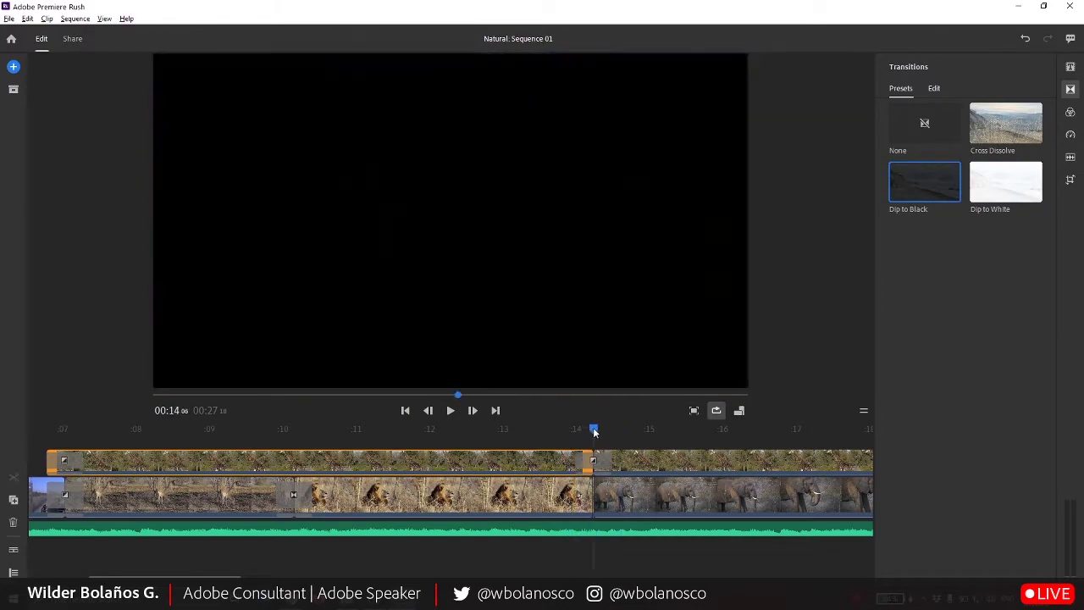
mouse_move(595, 433)
mouse_down()
mouse_move(974, 428)
mouse_move(609, 429)
mouse_up()
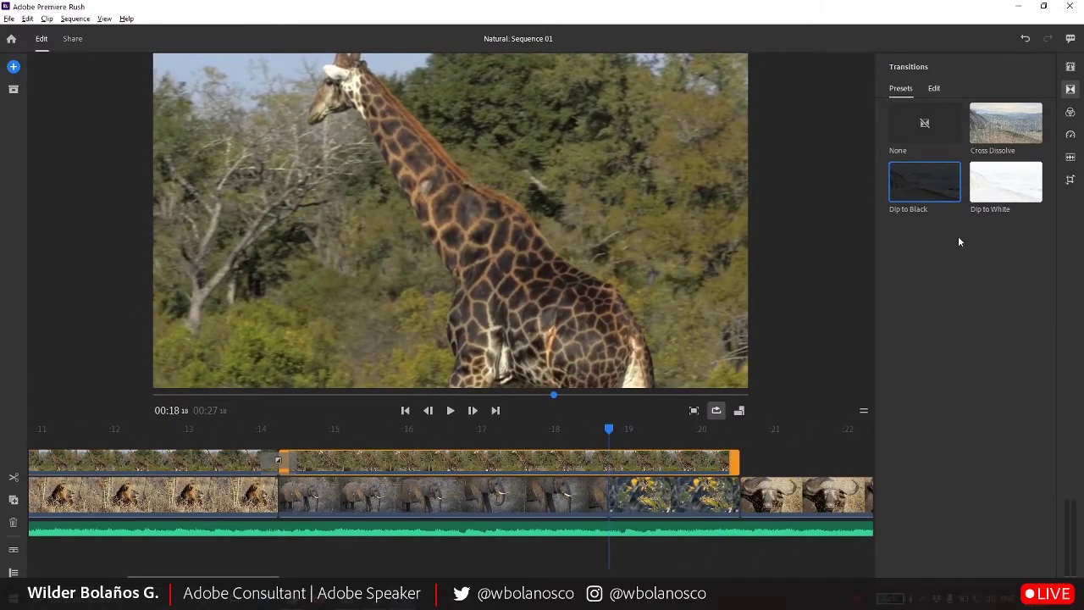
- Give the end of the giraffe overlay a Cross Dissolve
click(996, 138)
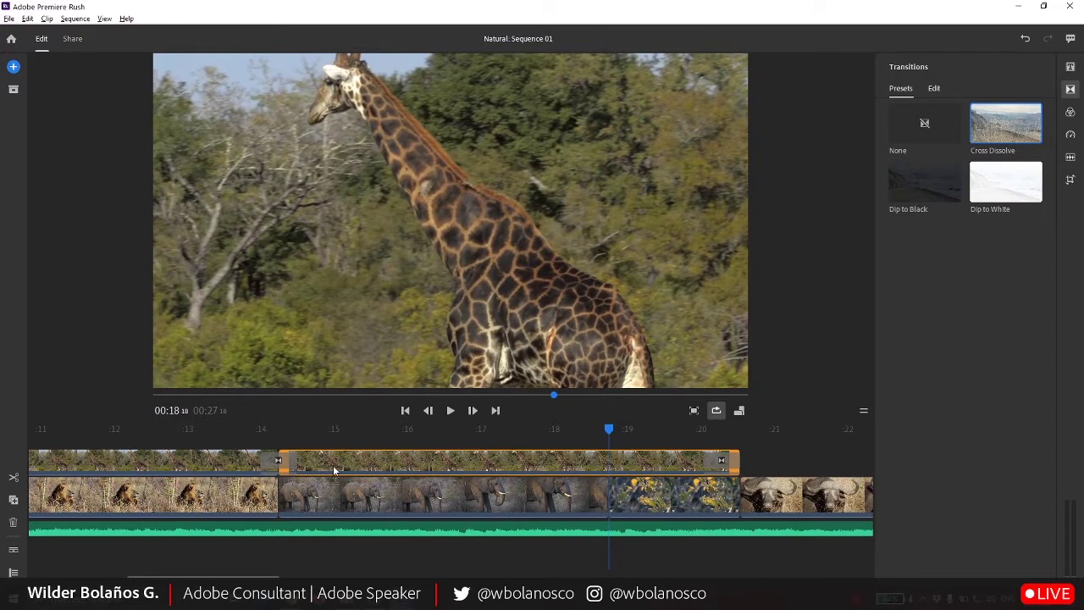
key(ctrl+z)
key(Down)
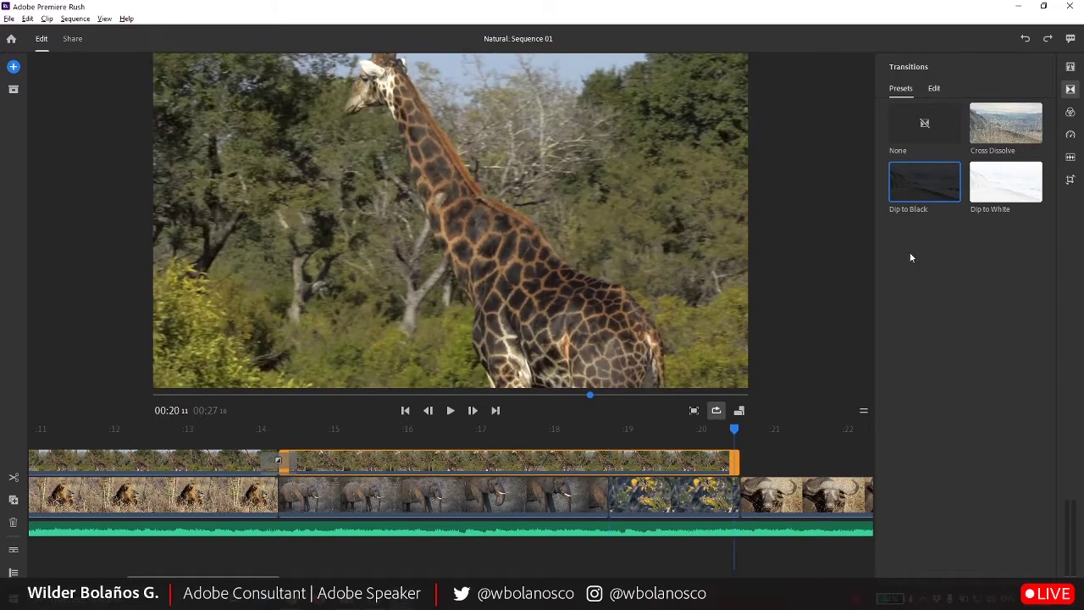
click(1015, 123)
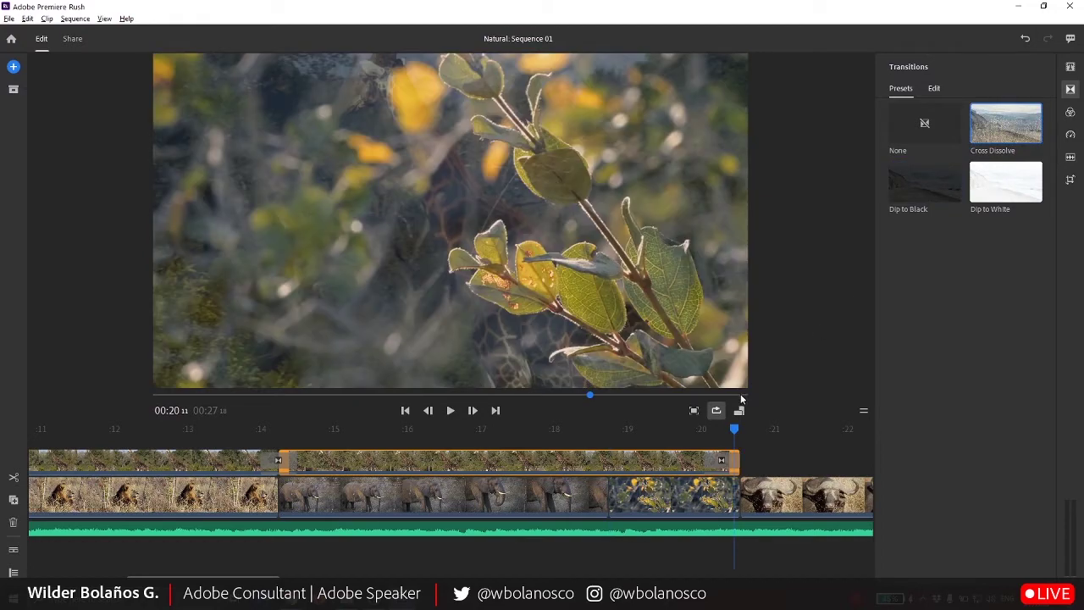
- Change the overlay's start transition to Dip to Black, then select the sunlit leaves clip near 00:20
drag(733, 428, 283, 455)
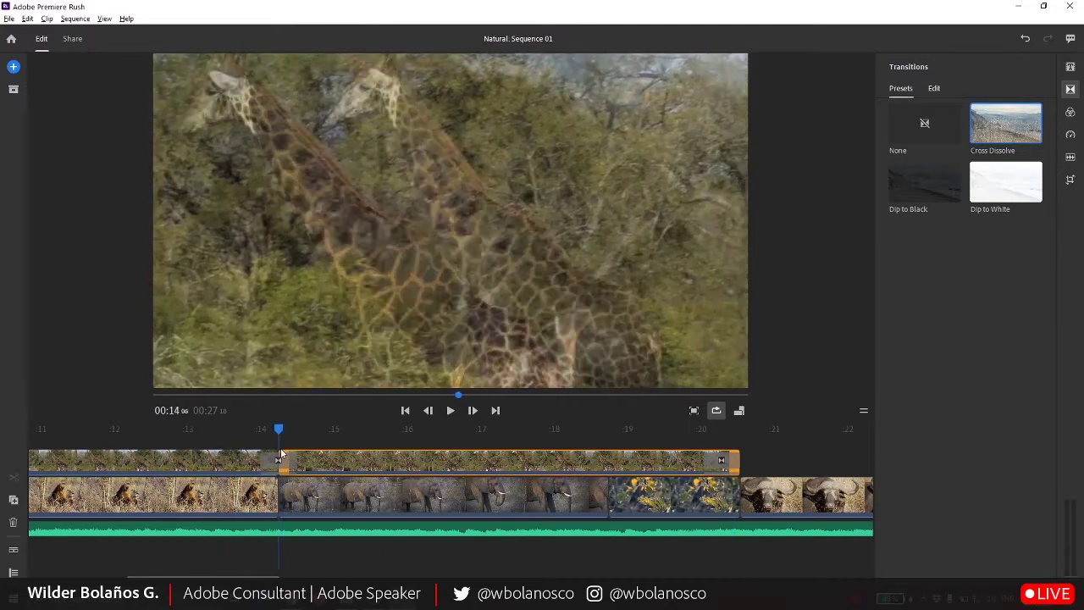
click(280, 460)
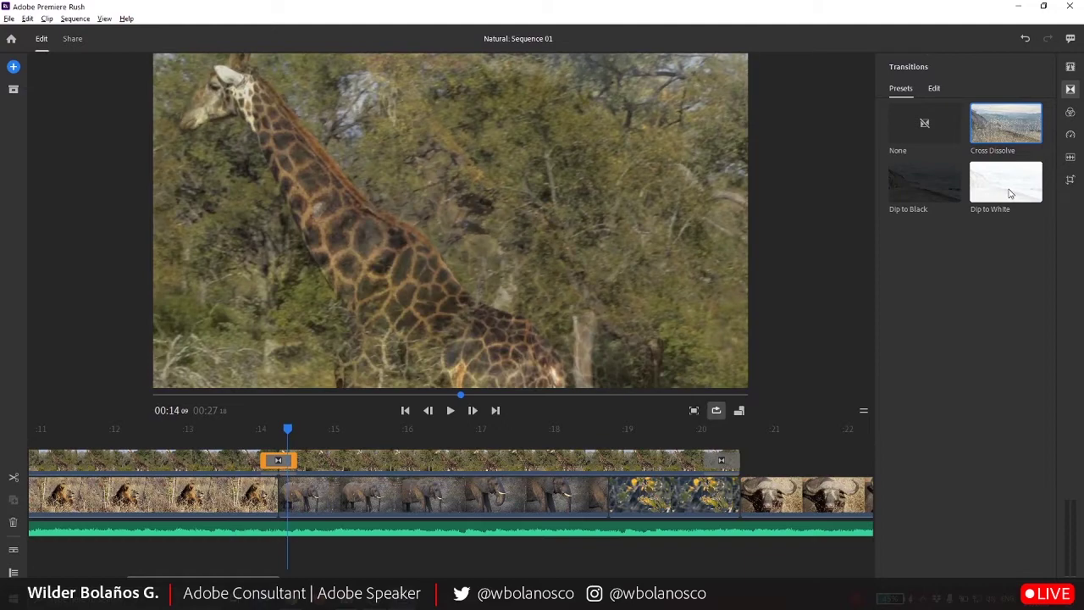
click(924, 195)
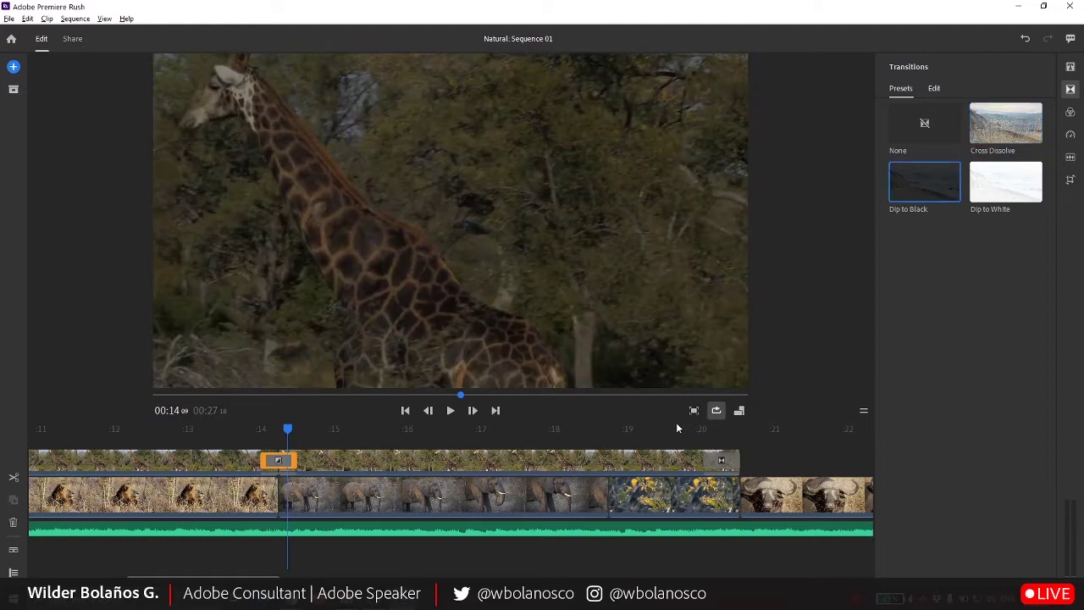
click(737, 429)
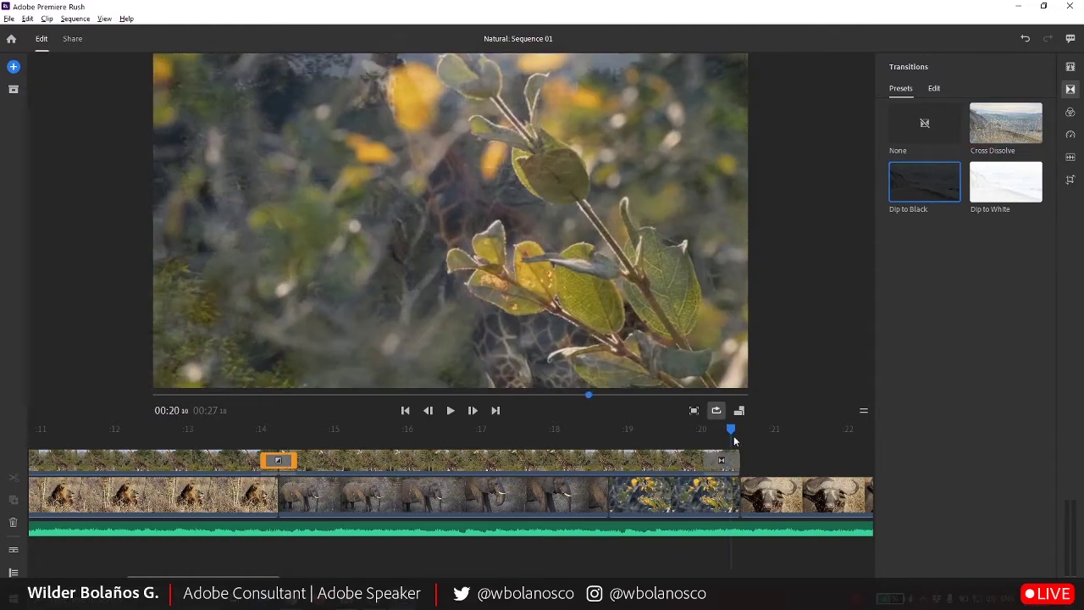
click(743, 508)
click(730, 508)
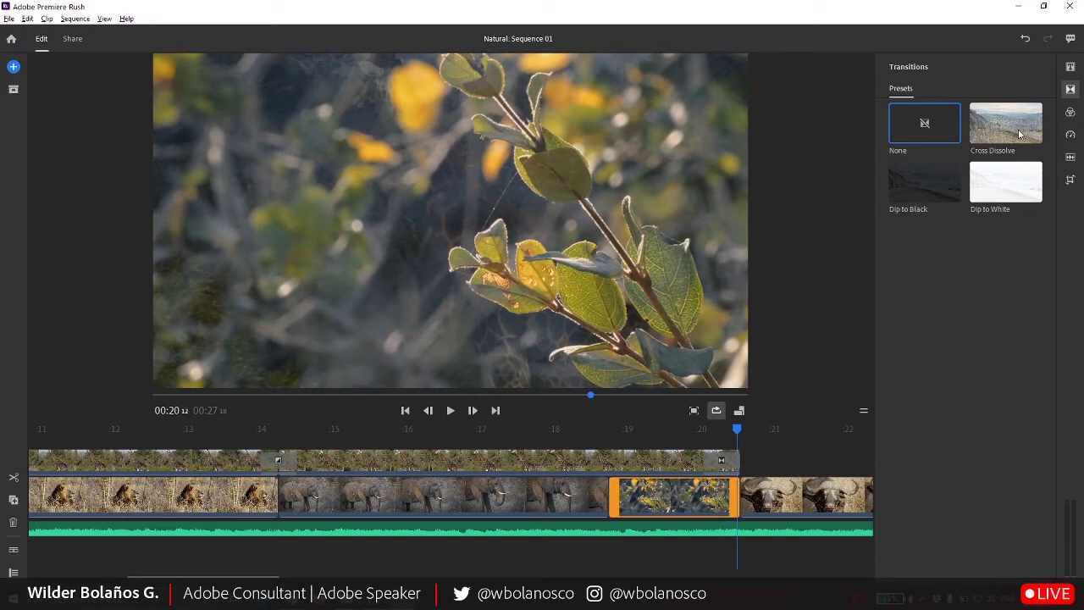
- Cross-dissolve the leaves clip and add a lengthened Cross Dissolve from the buffalo into the sunset
click(1019, 135)
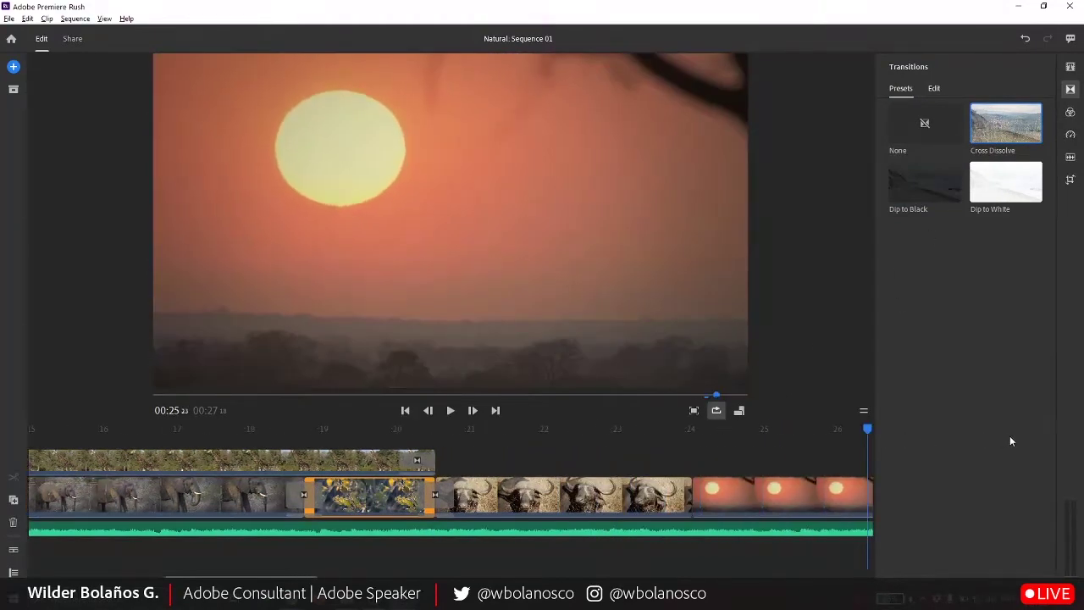
key(Up)
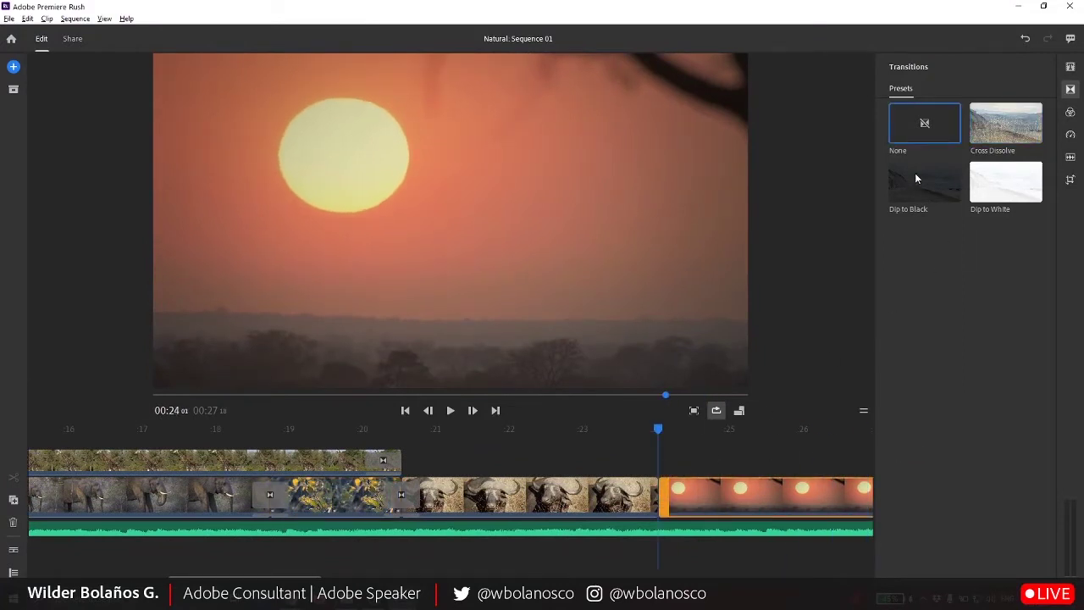
click(1007, 129)
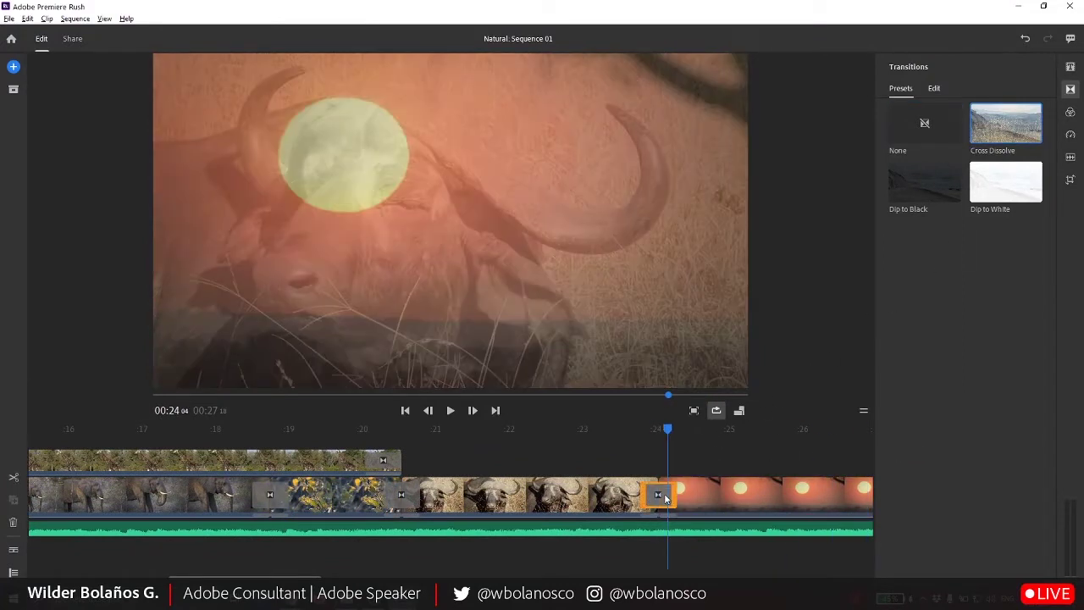
mouse_move(670, 488)
mouse_down()
mouse_move(697, 495)
mouse_move(651, 500)
mouse_up()
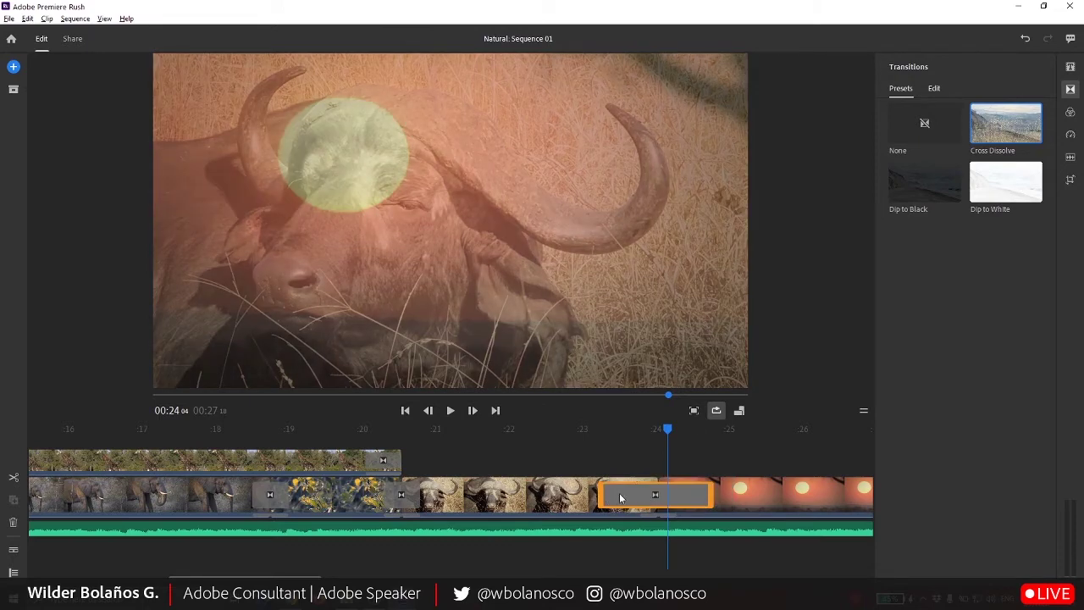
drag(573, 439, 644, 439)
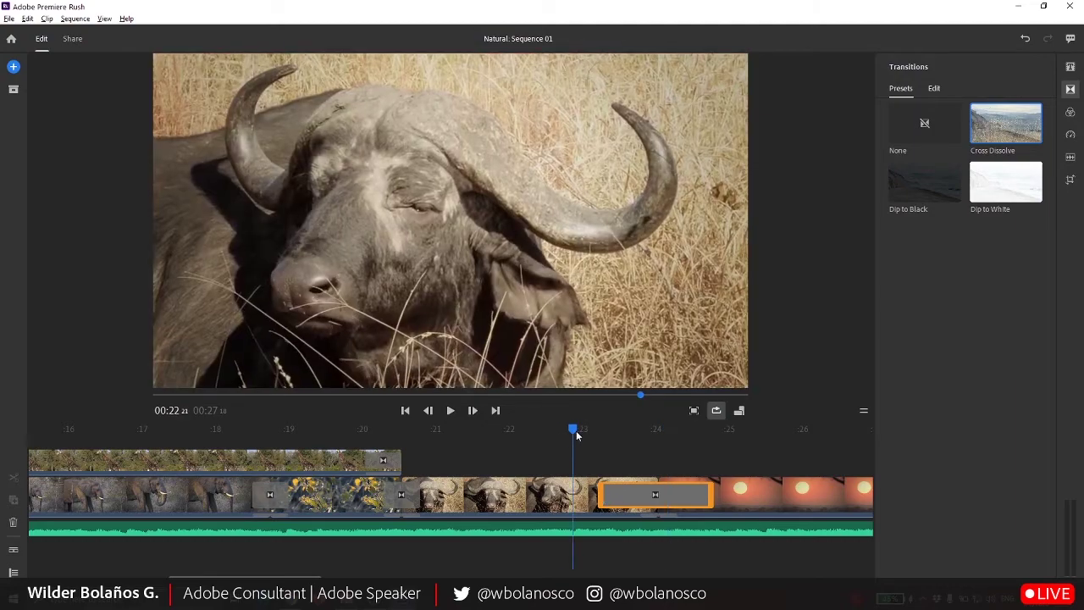
mouse_move(676, 439)
mouse_down()
mouse_move(817, 444)
mouse_move(754, 452)
mouse_move(781, 459)
mouse_up()
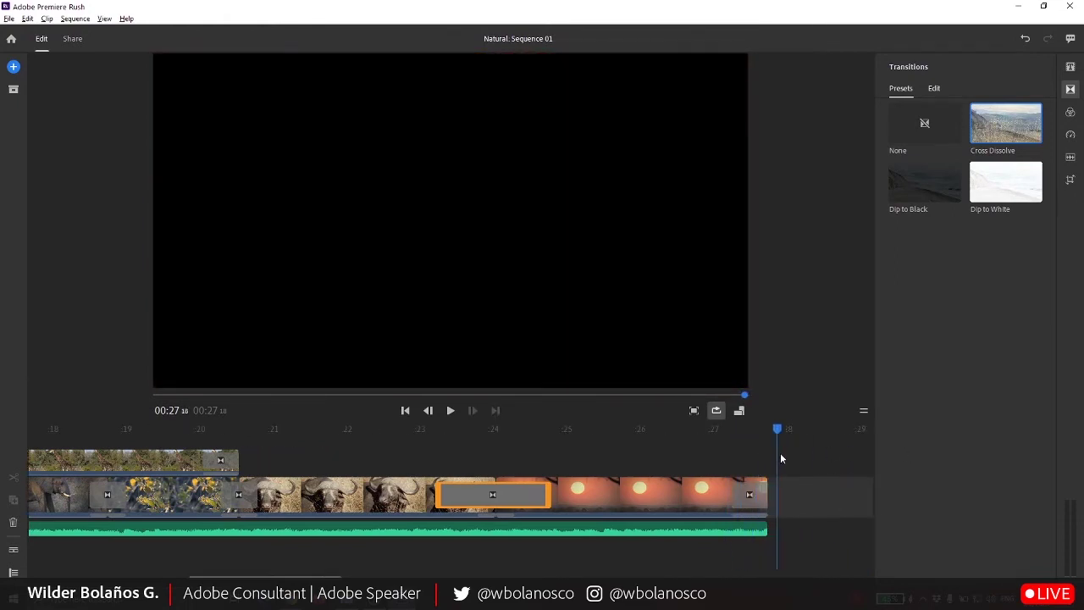
- Add a transition to the end of the Rockabilly Rumble music and stretch it into a long fade-out
click(760, 536)
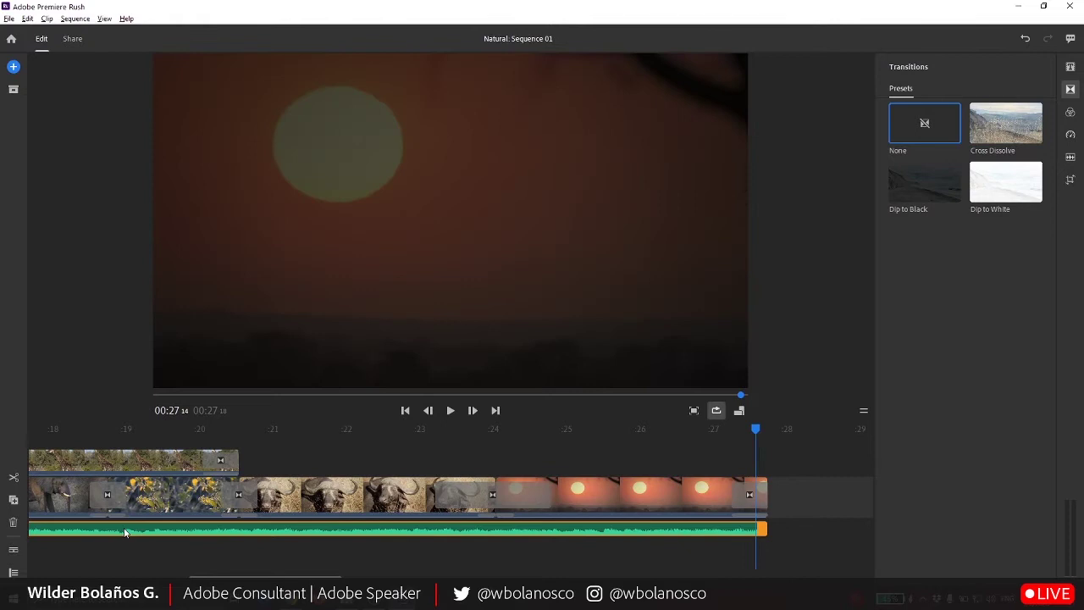
click(7, 551)
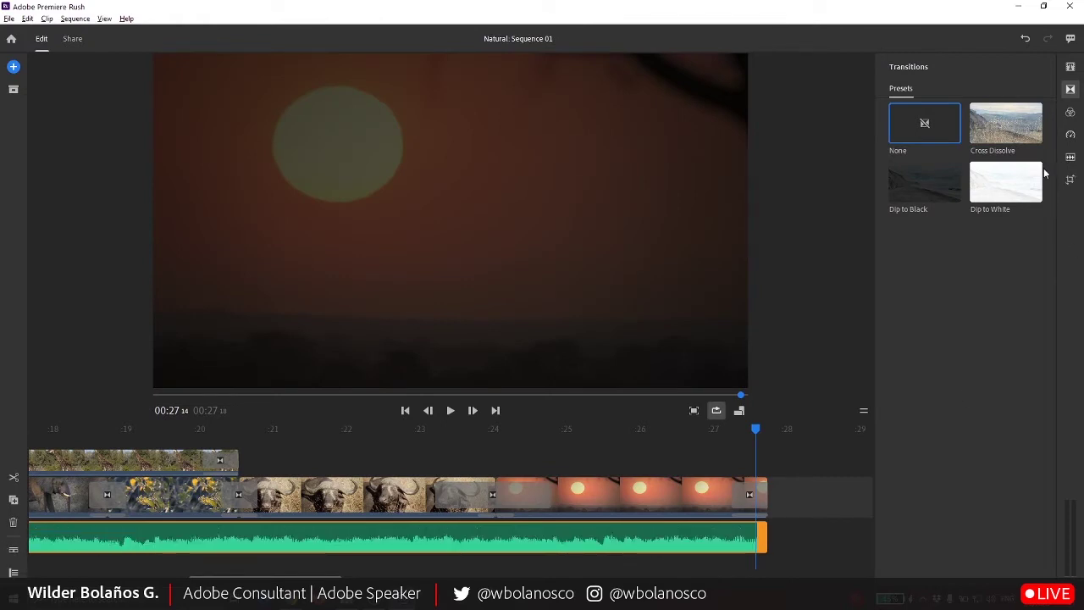
click(1010, 127)
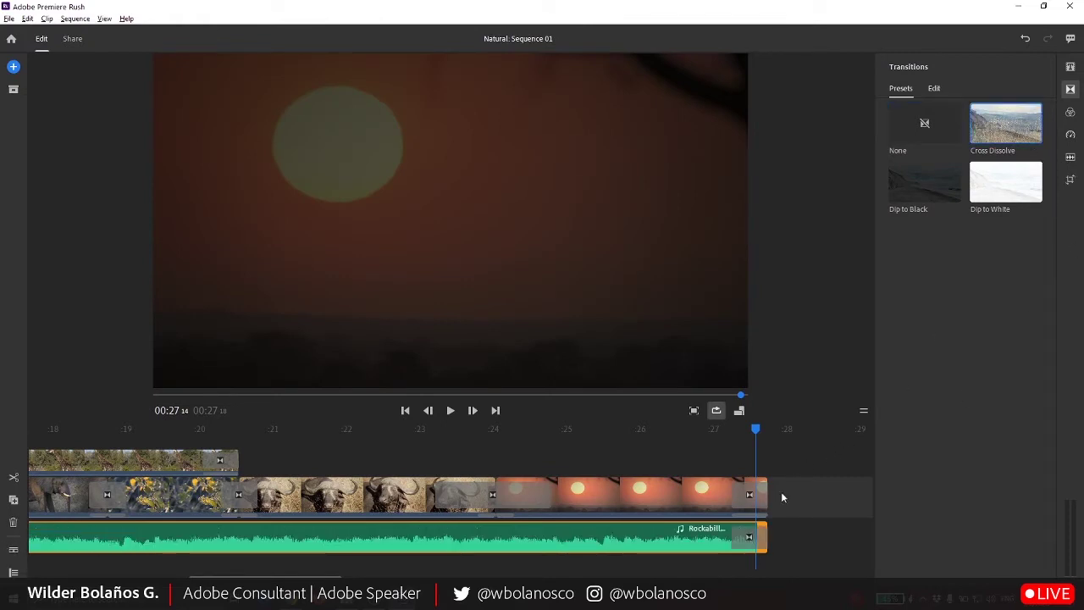
drag(730, 547, 587, 539)
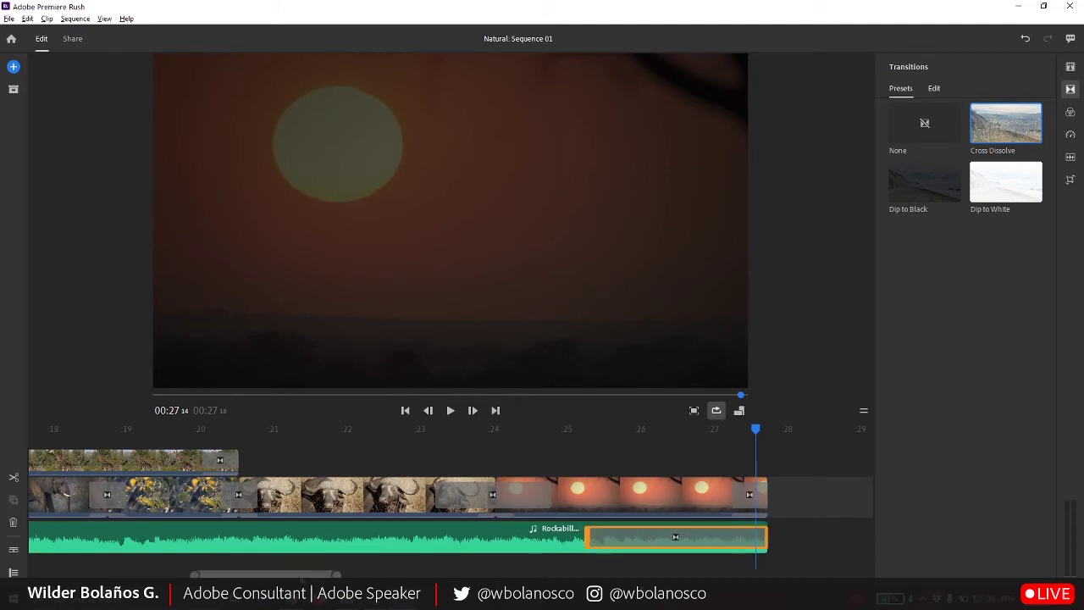
drag(301, 576, 137, 576)
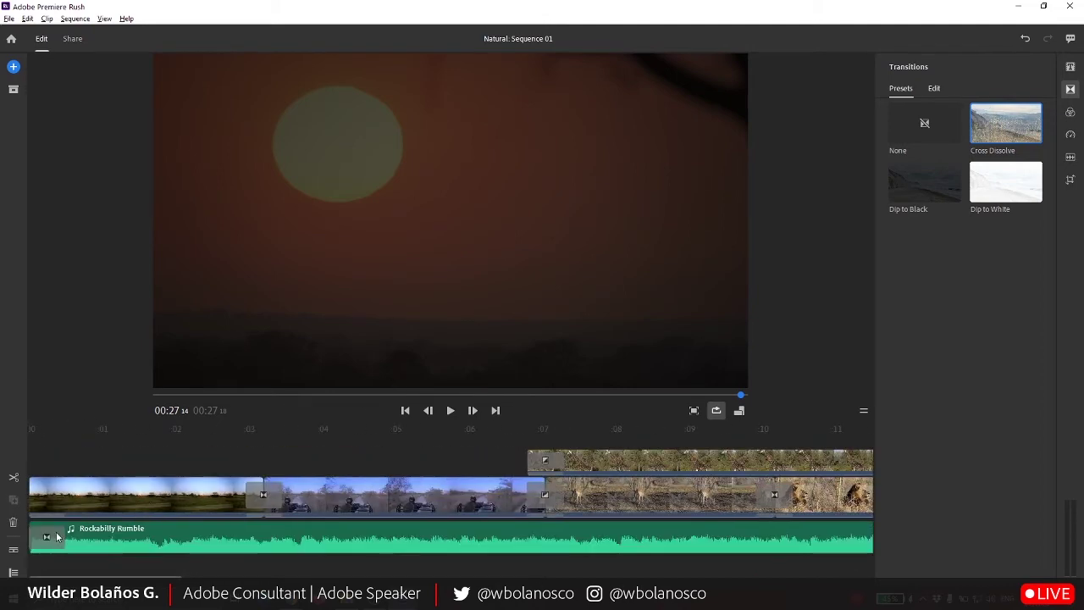
- Lengthen the music's fade-in to about 00:01.7 and play the opening to hear it
drag(54, 541, 133, 543)
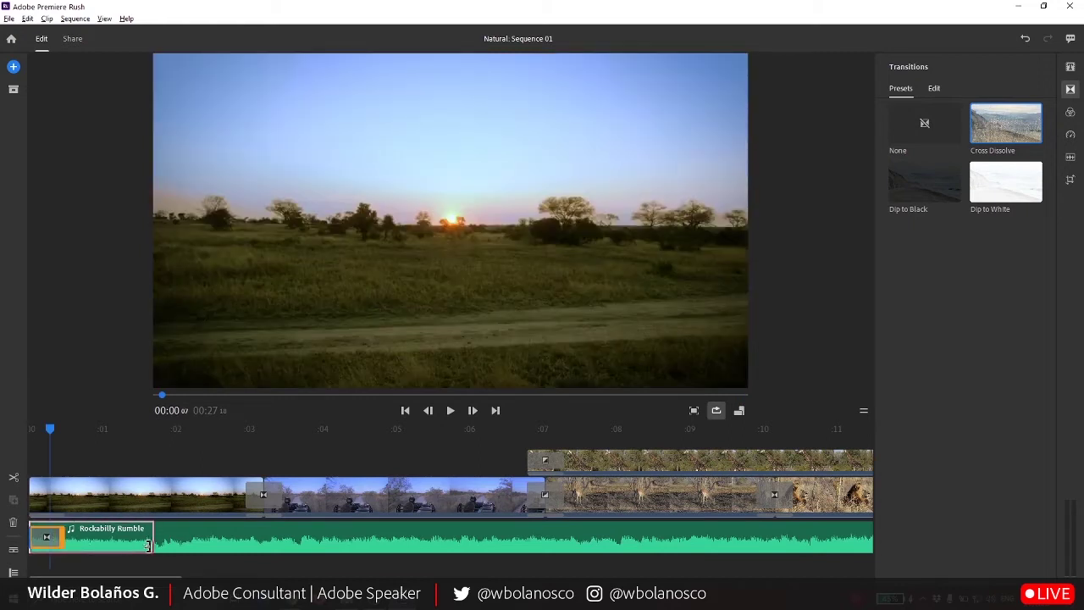
drag(50, 430, 1, 430)
key(space)
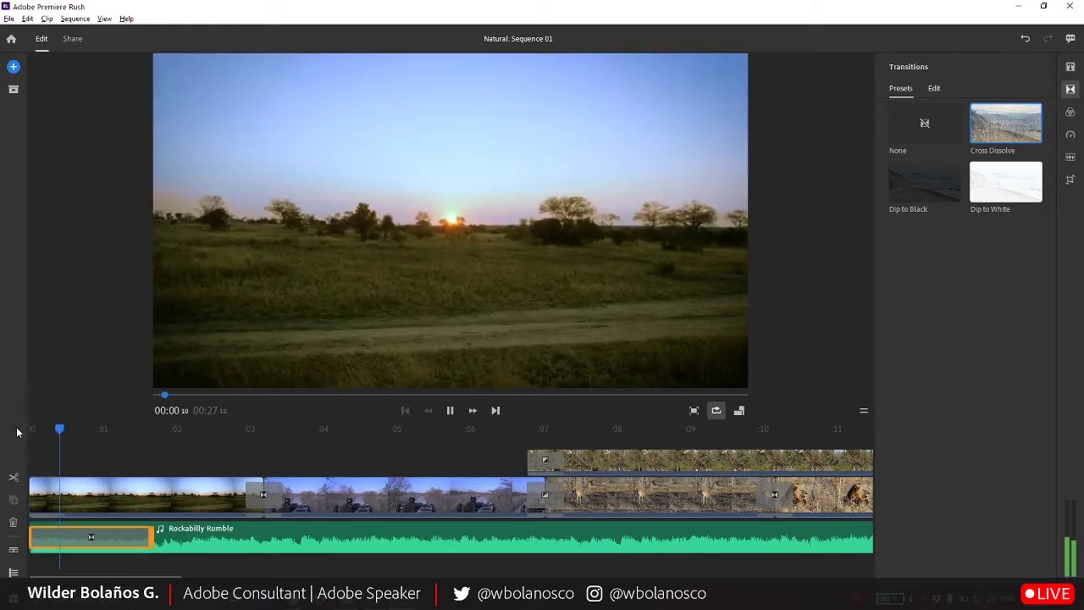
key(space)
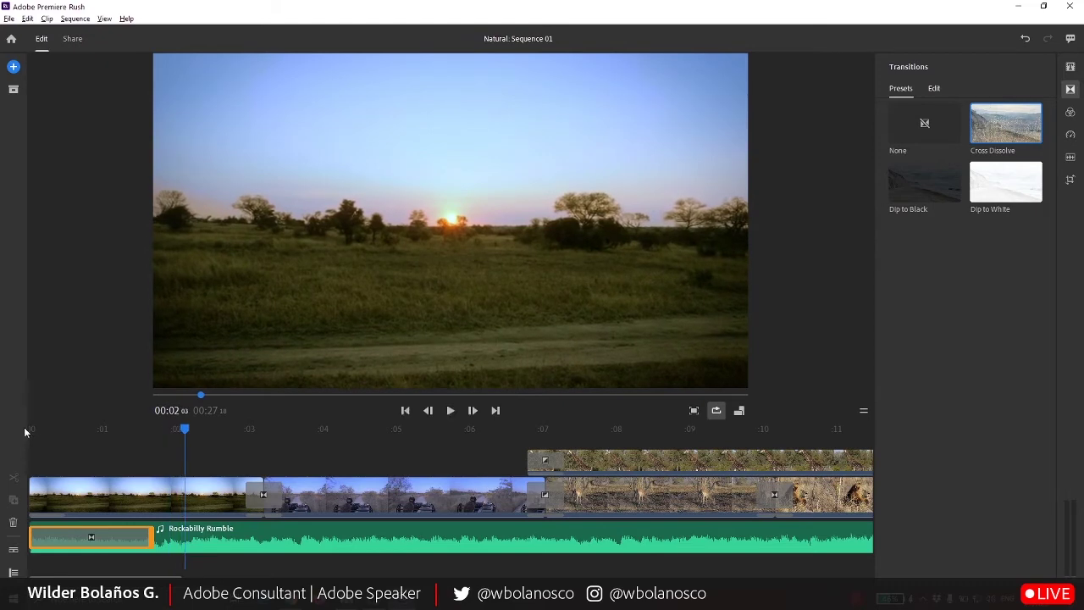
- Play the ending from the sunset clip to check the music's fade-out
drag(138, 572, 333, 540)
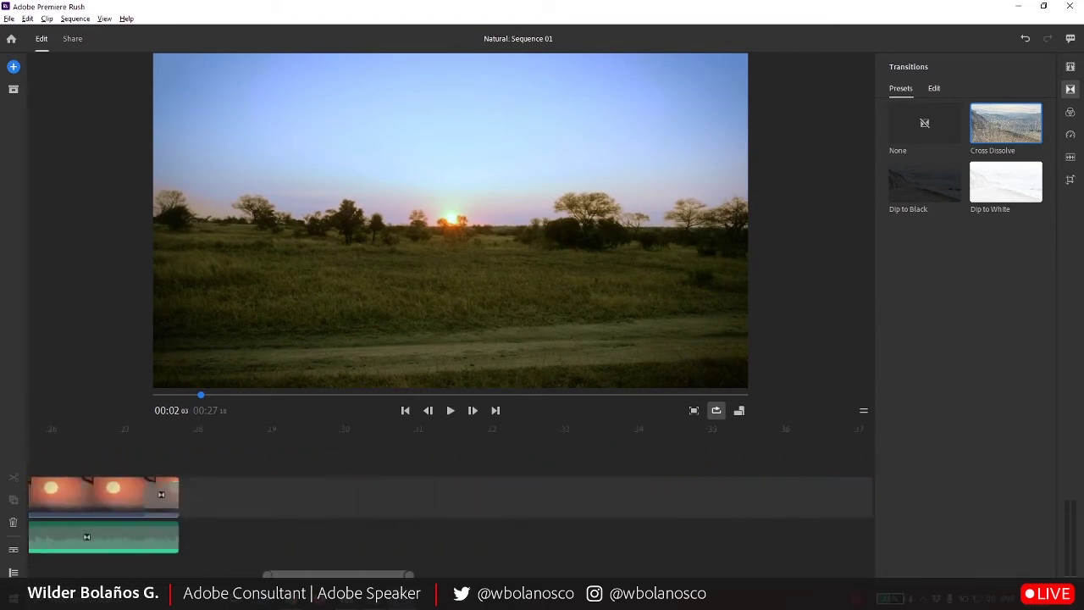
click(325, 448)
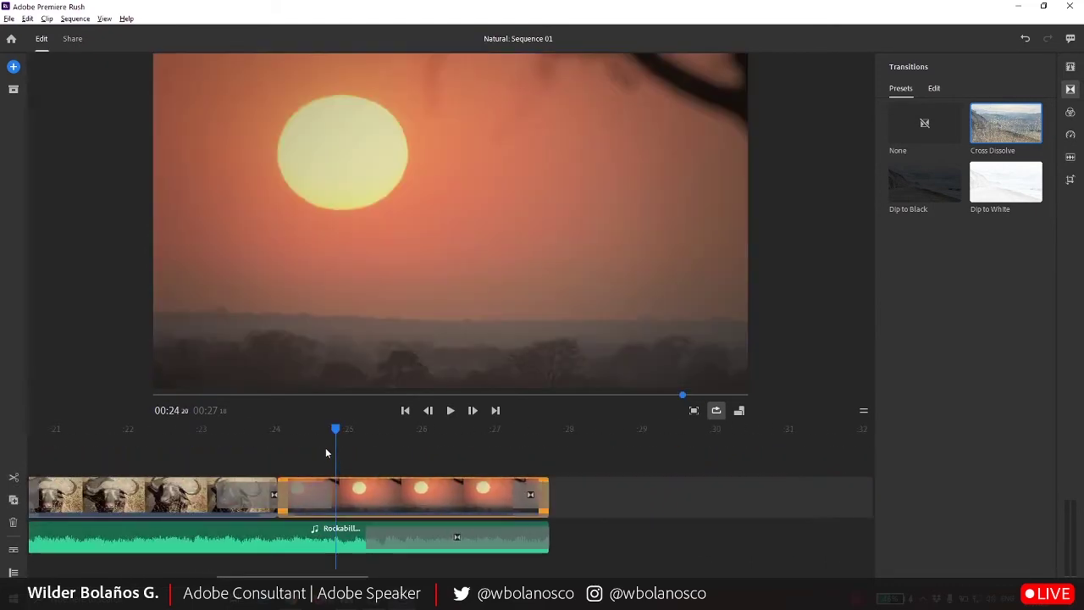
key(space)
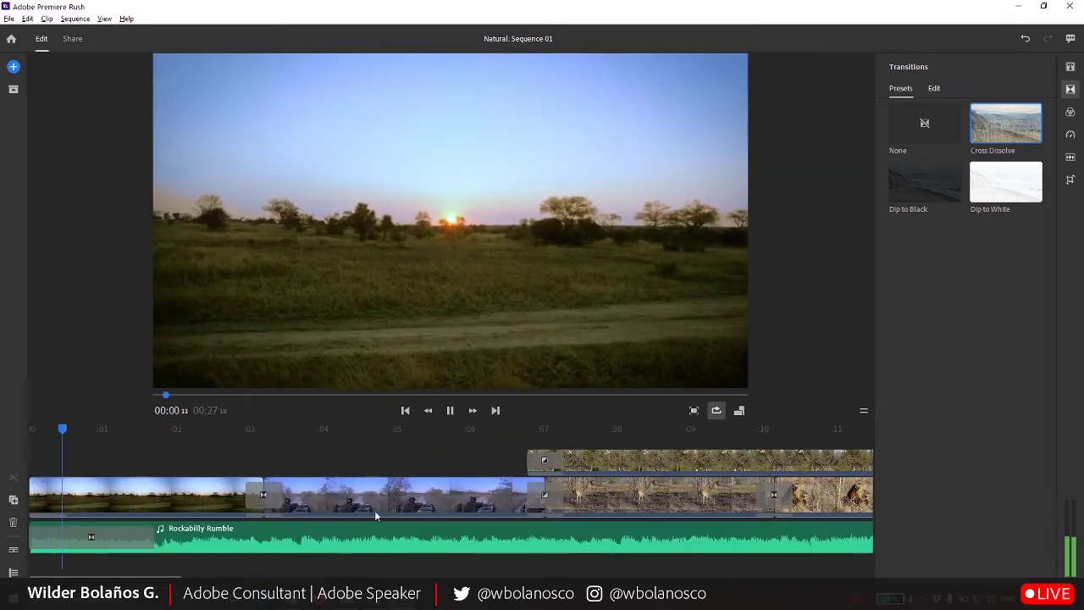
key(space)
drag(308, 574, 510, 574)
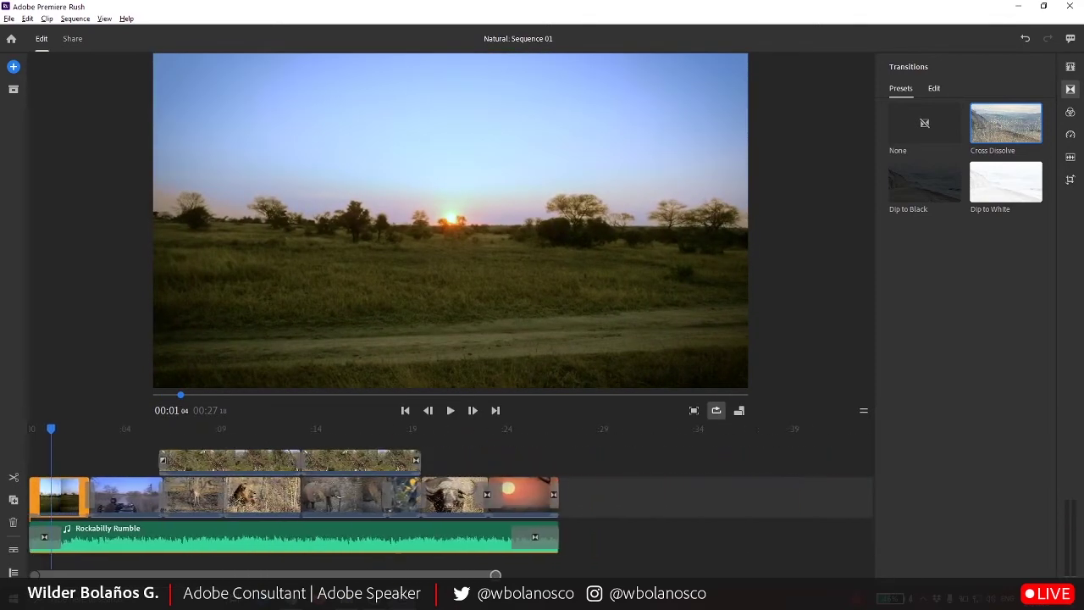
click(42, 429)
mouse_move(10, 430)
mouse_down()
mouse_move(412, 440)
mouse_move(431, 443)
mouse_move(402, 444)
mouse_move(564, 475)
mouse_up()
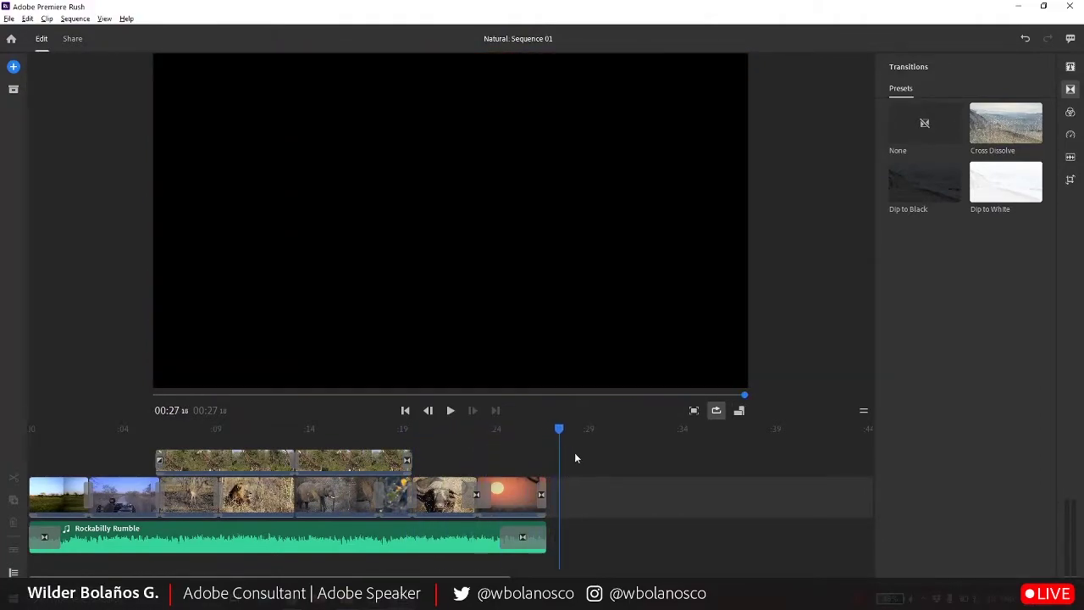